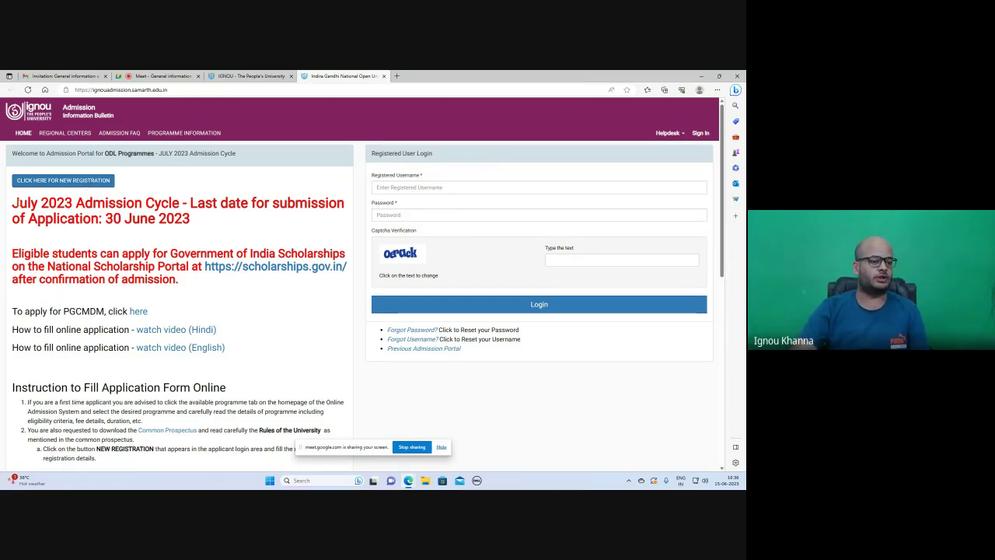
Scroll through the instructions and refund policy, reload the page, then open the new registration form.
scroll(150, 366, down, 2)
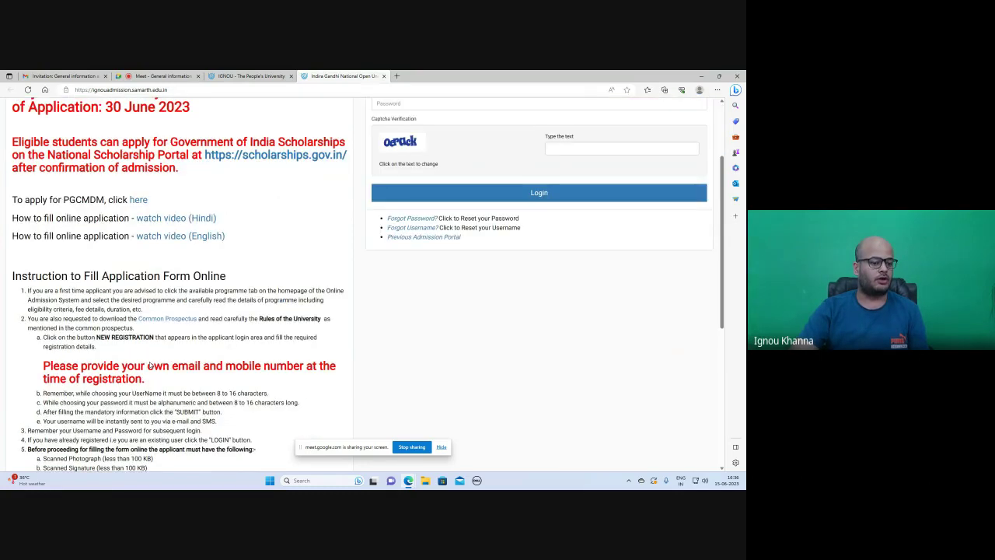
scroll(150, 365, down, 3)
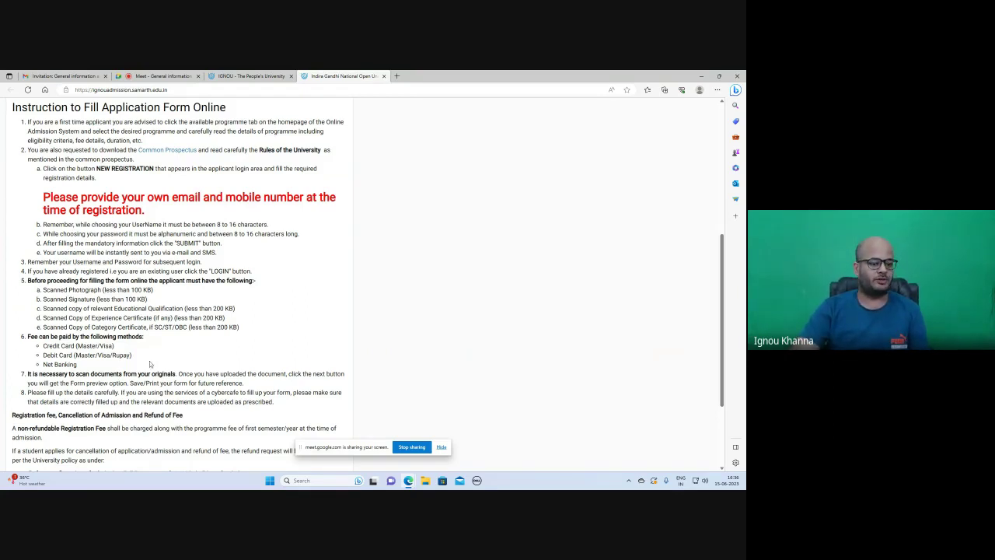
scroll(150, 365, down, 2)
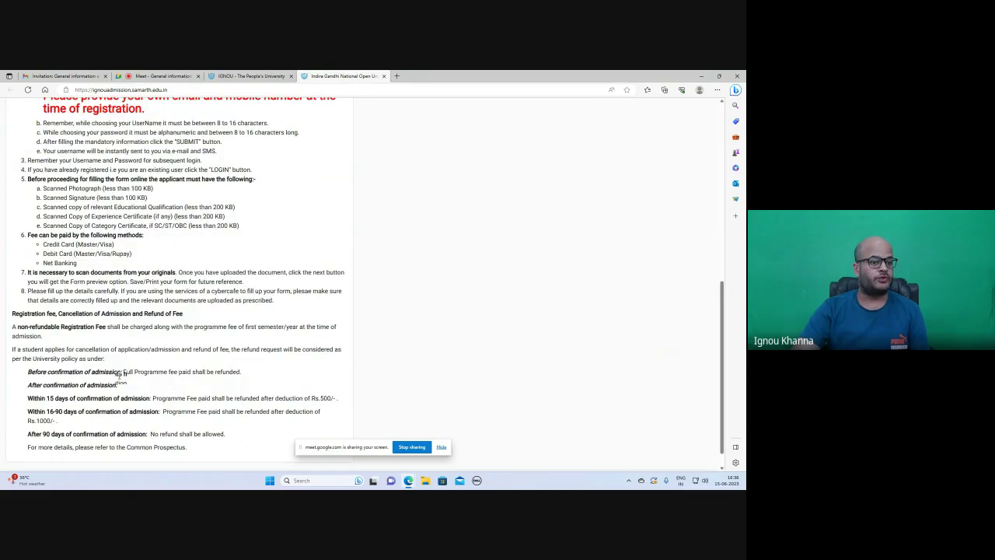
key(F5)
click(53, 180)
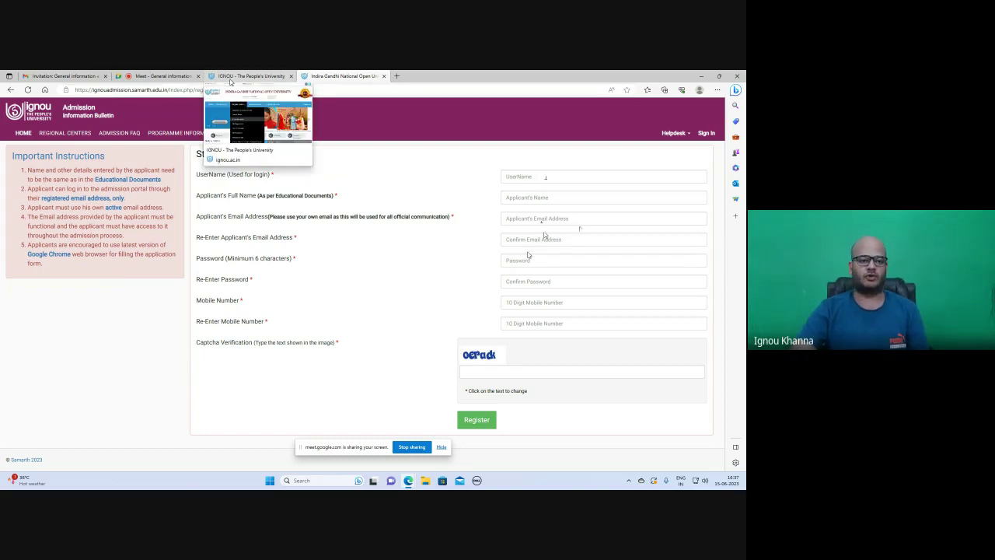
Log in through Fresh Admission on the IGNOU homepage with the applicant's username, password and captcha.
click(253, 78)
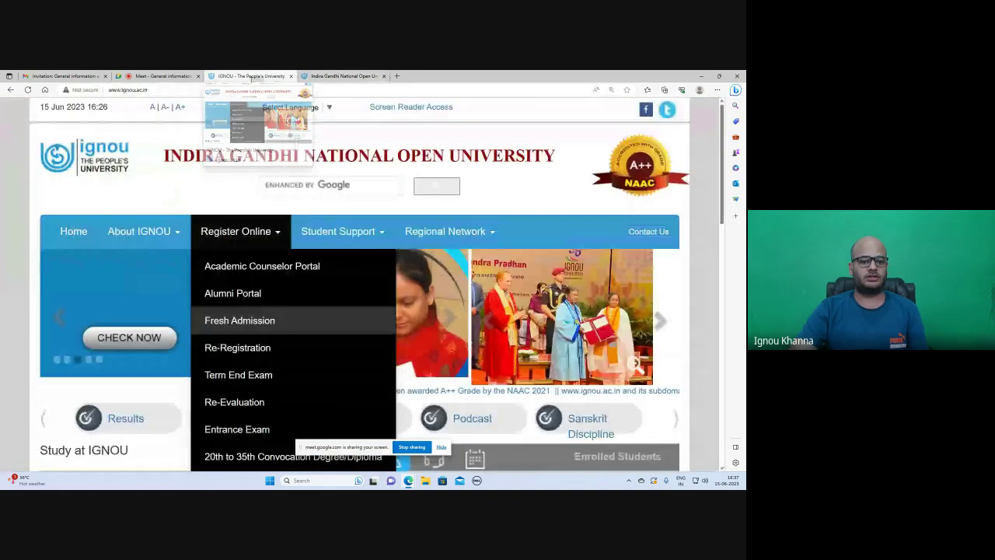
click(243, 320)
click(475, 185)
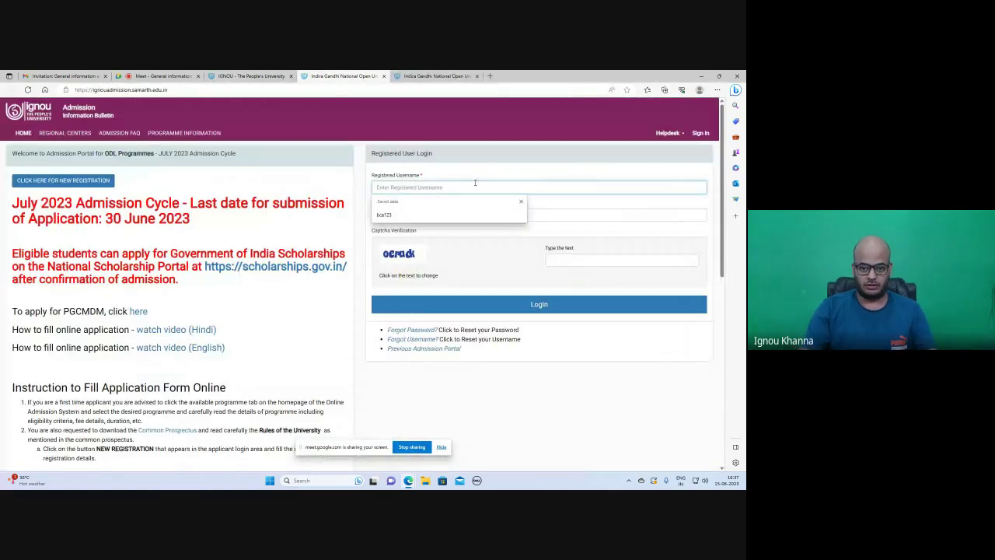
text(bca123)
key(Tab)
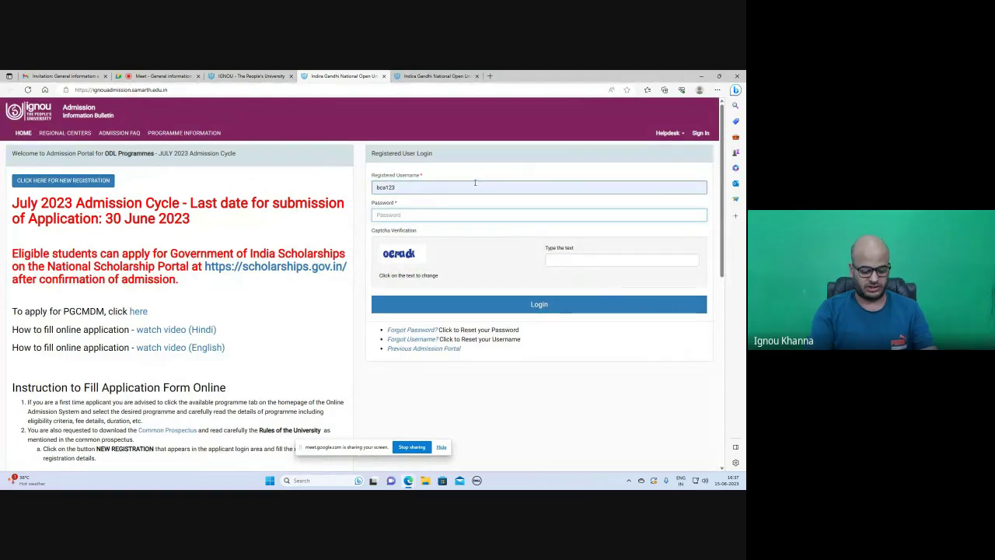
text(123456)
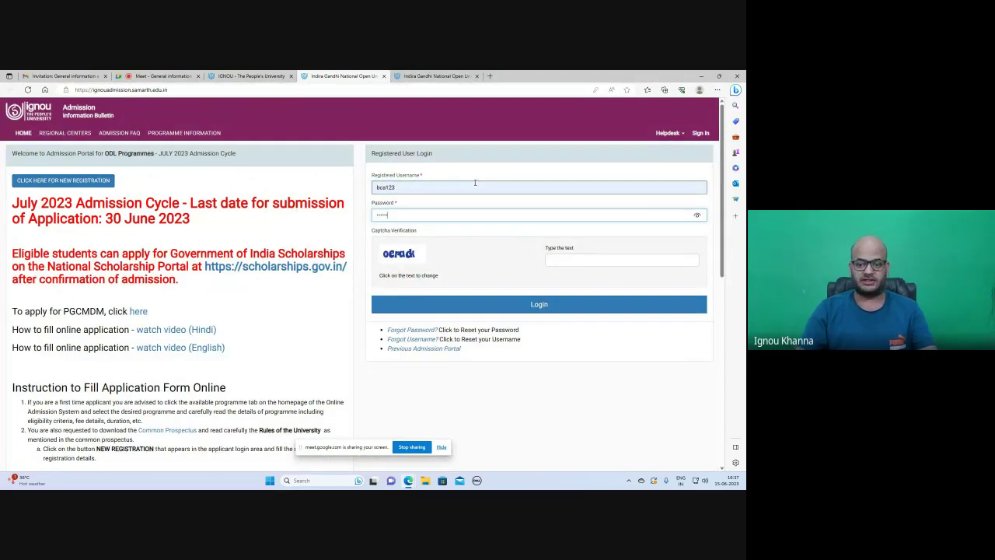
key(Tab)
text(oerack)
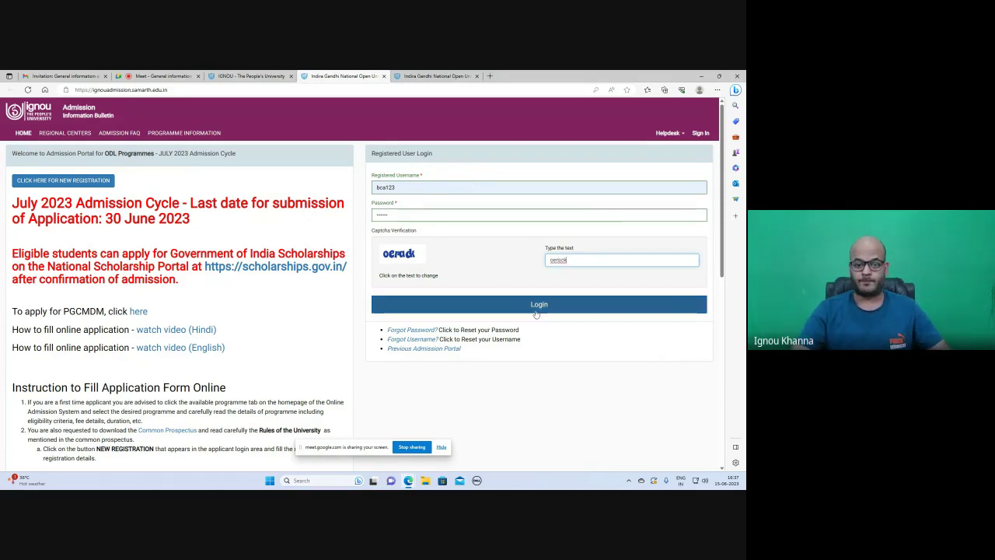
click(535, 311)
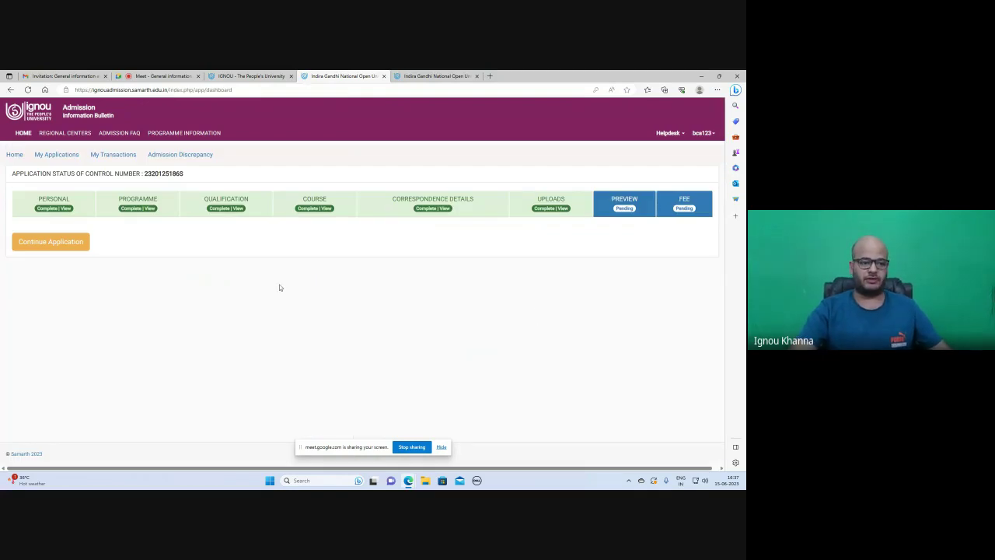
Review the Personal and Programme tabs, reaching saved 10+2 details: 2014, 74%, Arts, PSEB.
click(65, 209)
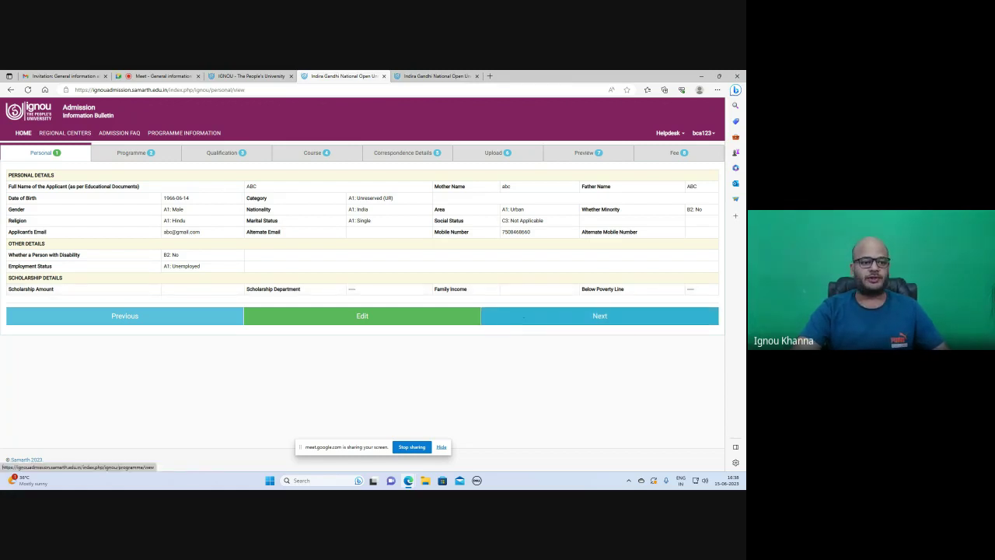
click(523, 317)
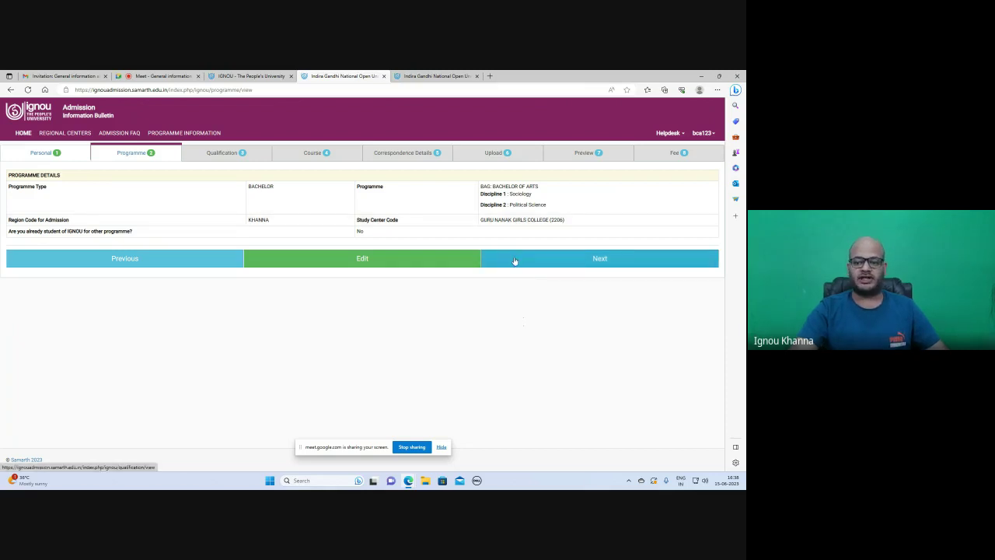
click(514, 257)
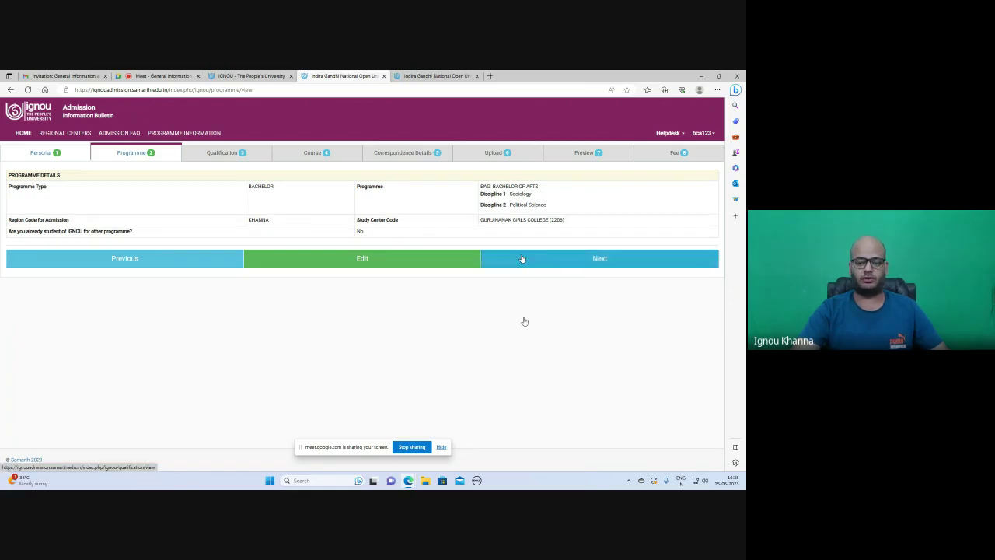
click(522, 259)
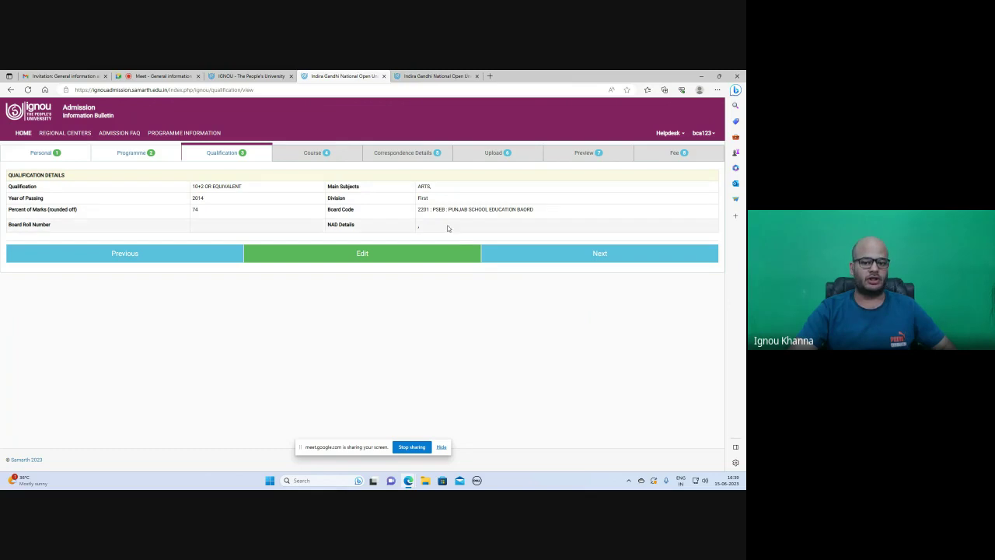
Step past the Qualification and Course tabs to the Khanna, Ludhiana 141401 correspondence address.
click(528, 259)
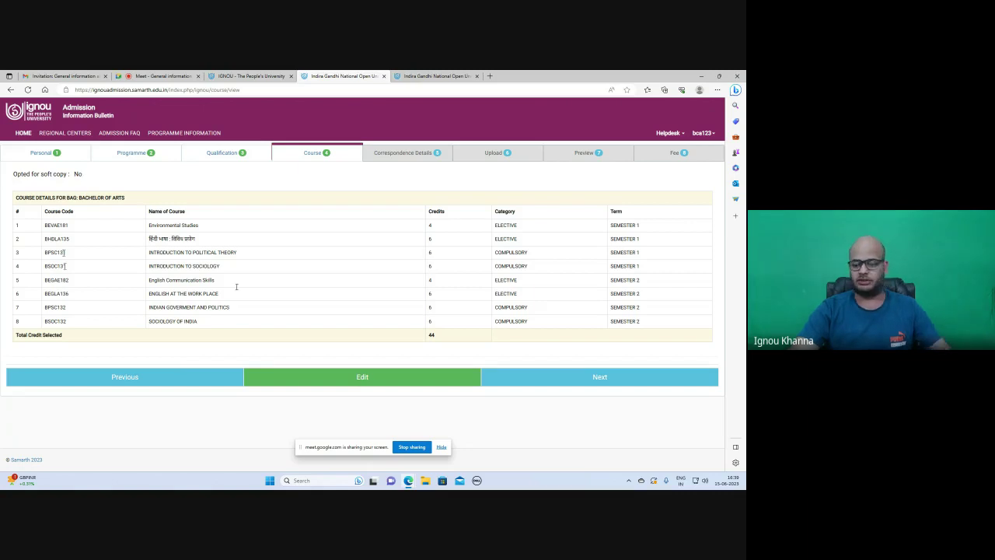
click(561, 387)
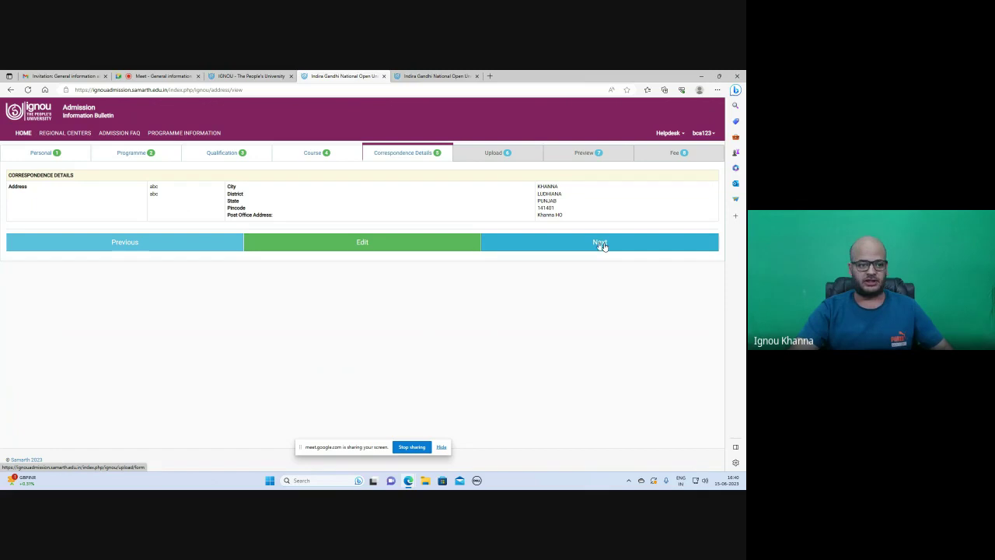
click(534, 250)
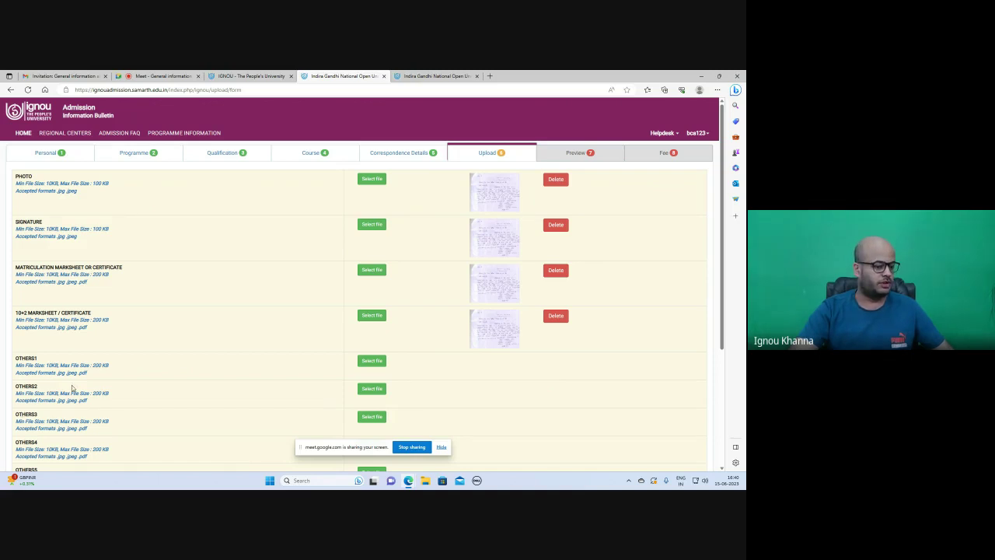
Scroll the Upload tab to verify photo, signature, matriculation and 10+2 marksheet files.
scroll(73, 388, down, 1)
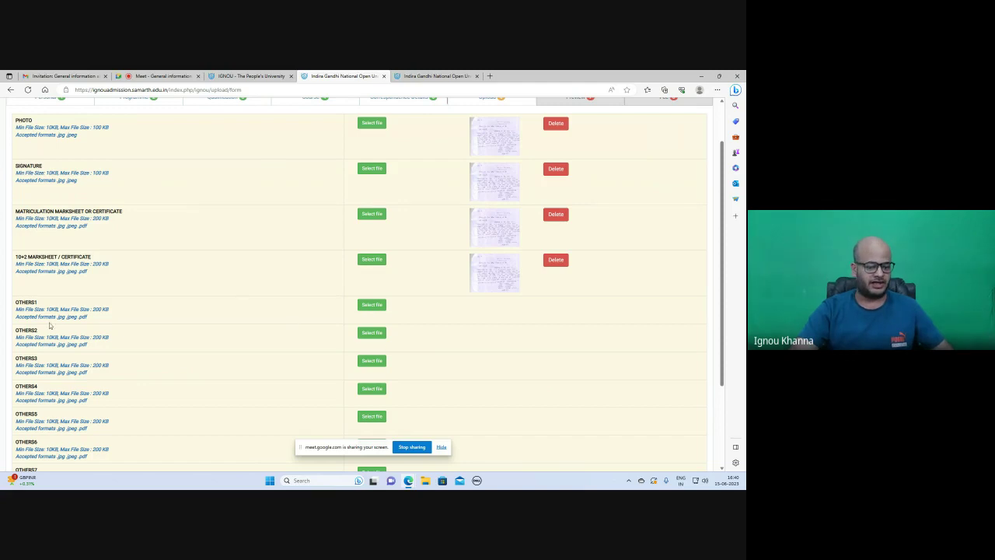
scroll(476, 394, up, 1)
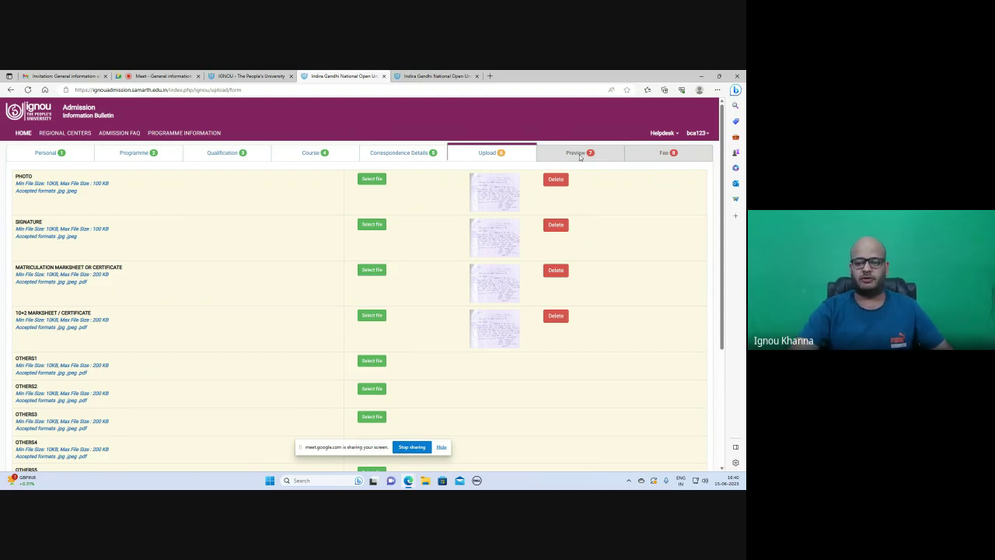
scroll(650, 459, down, 5)
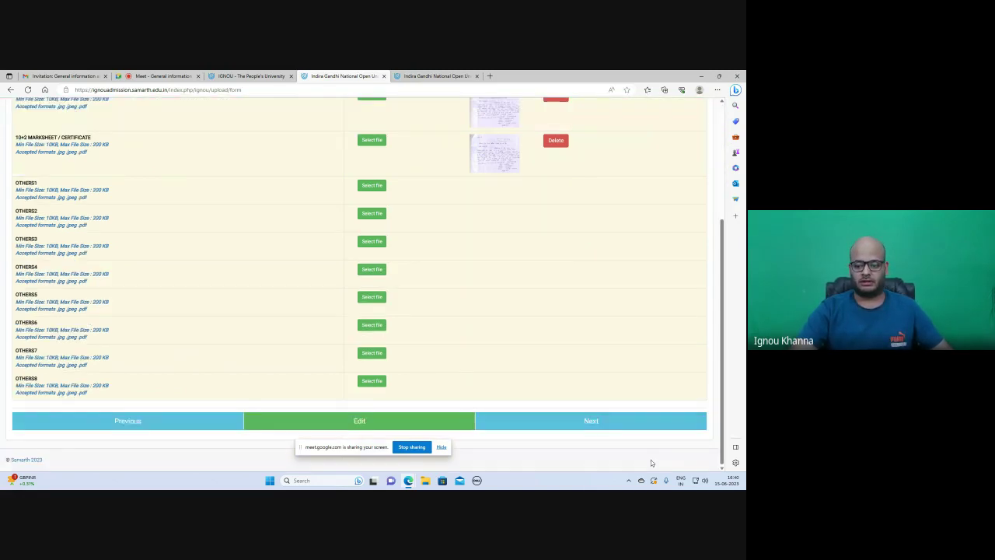
Open the Preview page and scroll down to fee details totalling 4700.00 and self declaration.
click(602, 419)
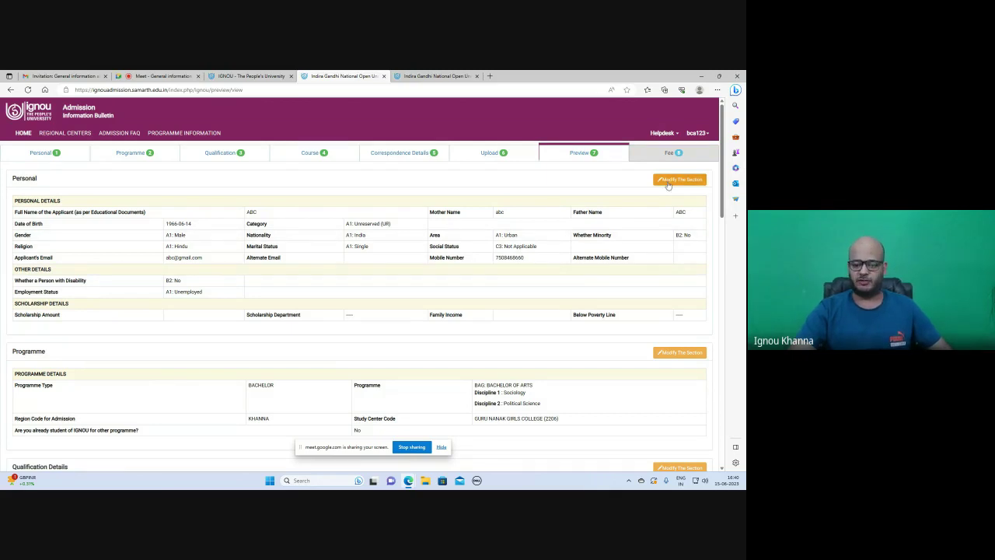
scroll(555, 291, down, 6)
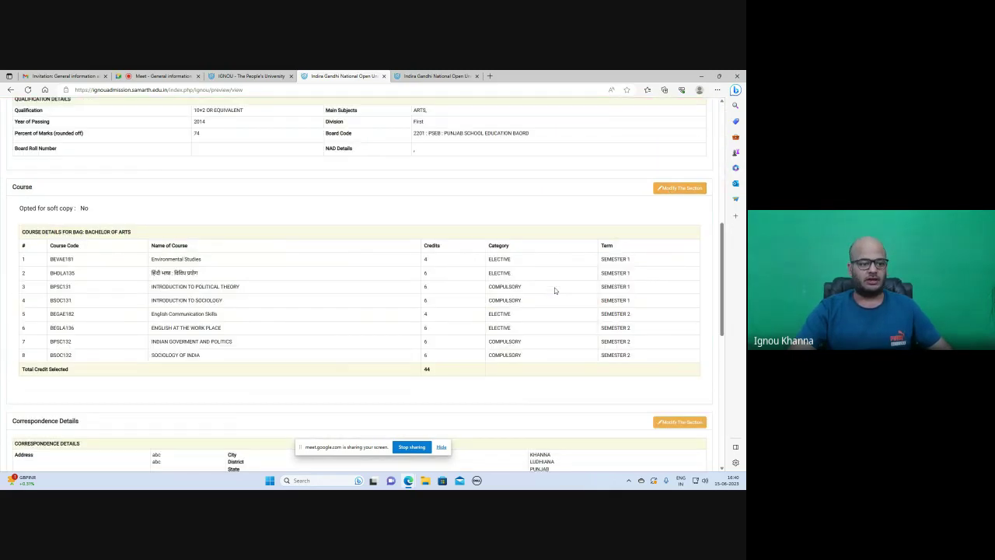
scroll(555, 291, down, 10)
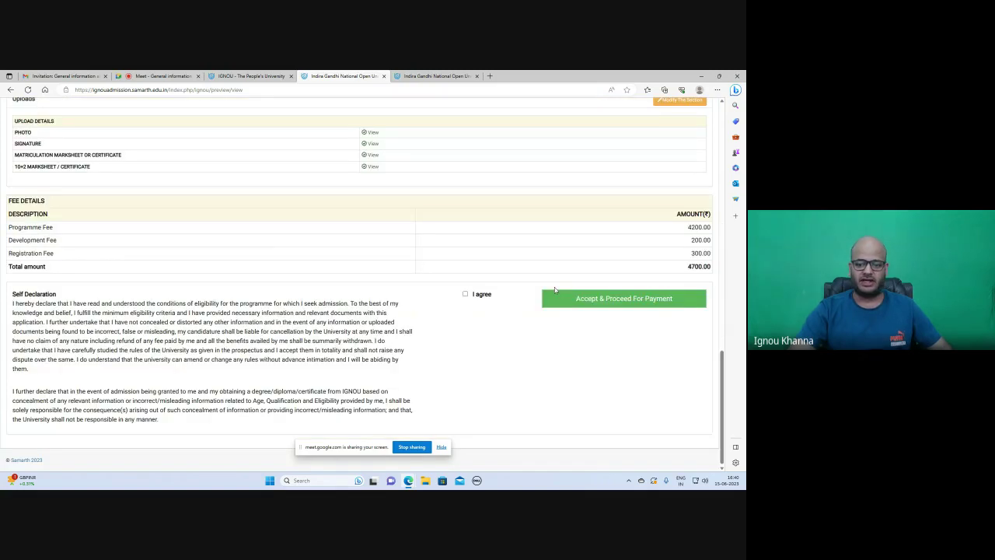
Agree to the self declaration, choose Accept & Proceed For Payment, and confirm final submission.
click(465, 294)
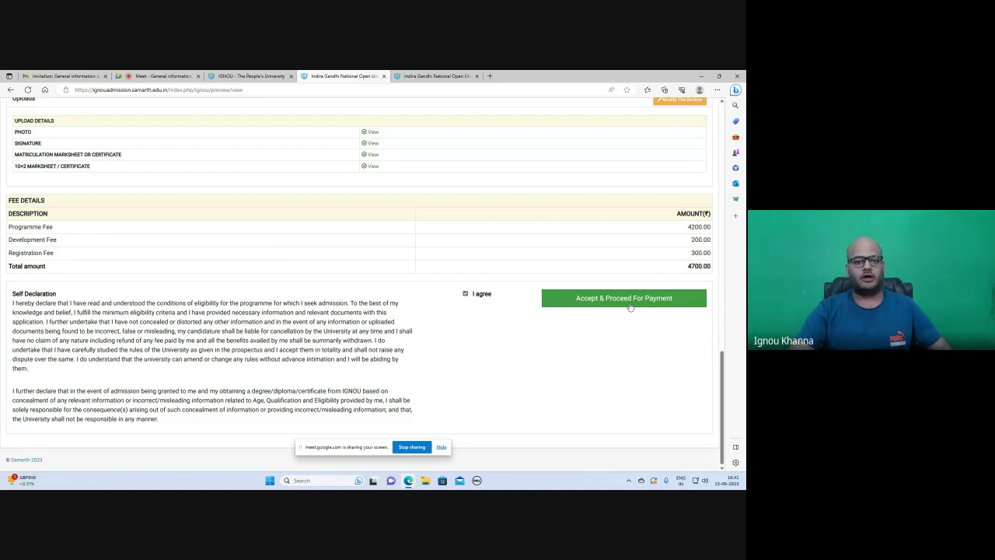
click(630, 303)
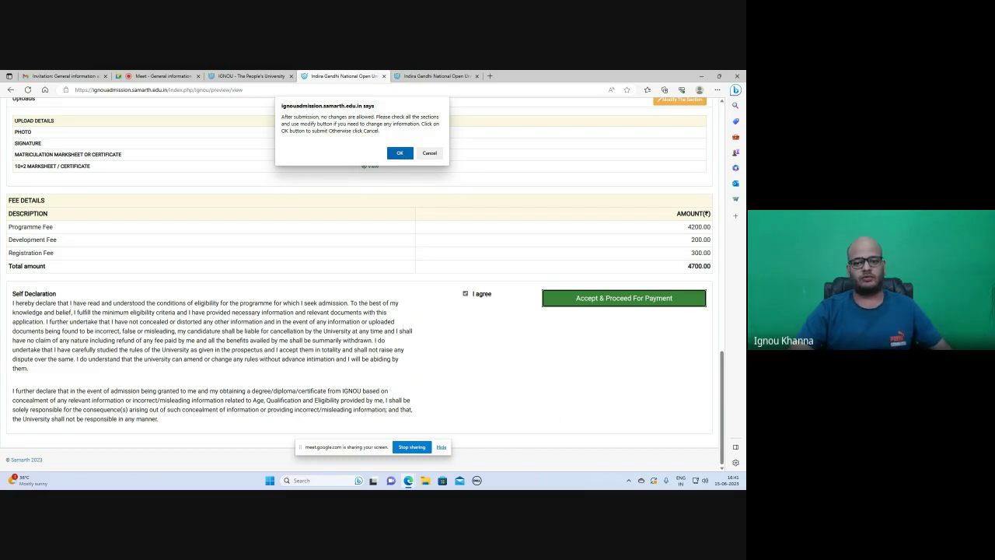
click(399, 153)
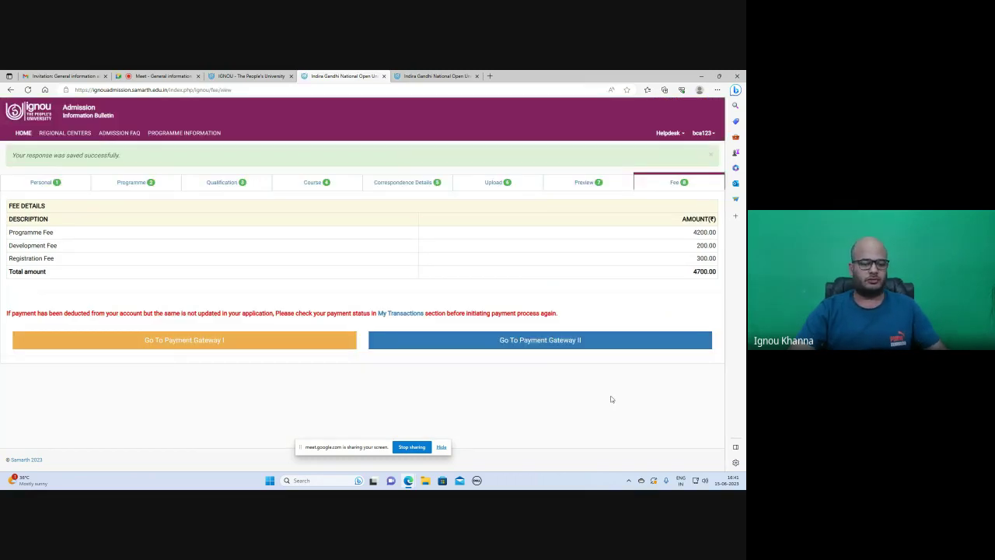